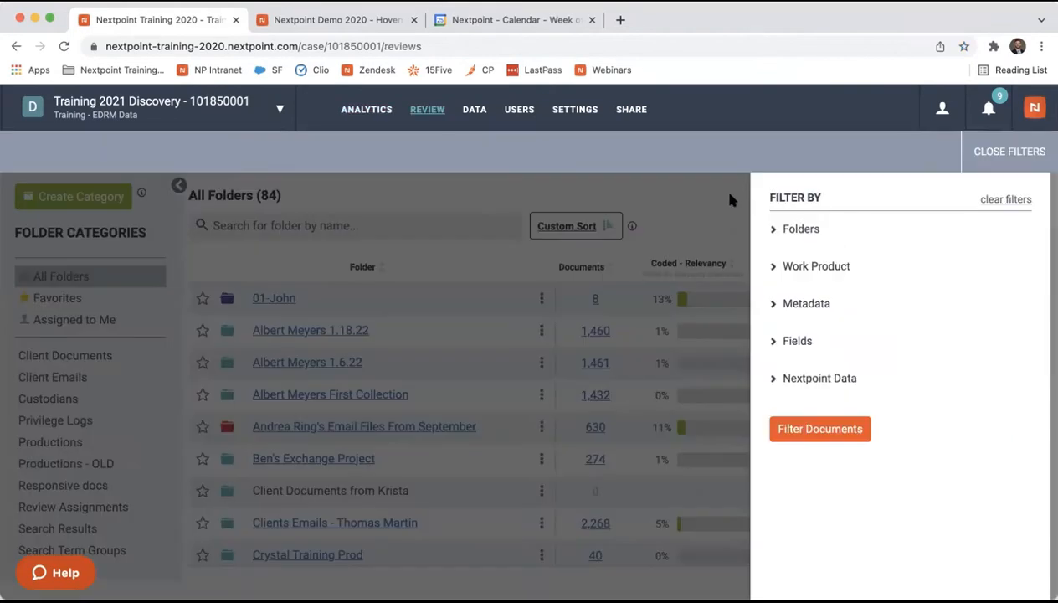
# Step: Filter the documents to those with Responsive relevancy and Not Privileged status
pyautogui.click(777, 266)
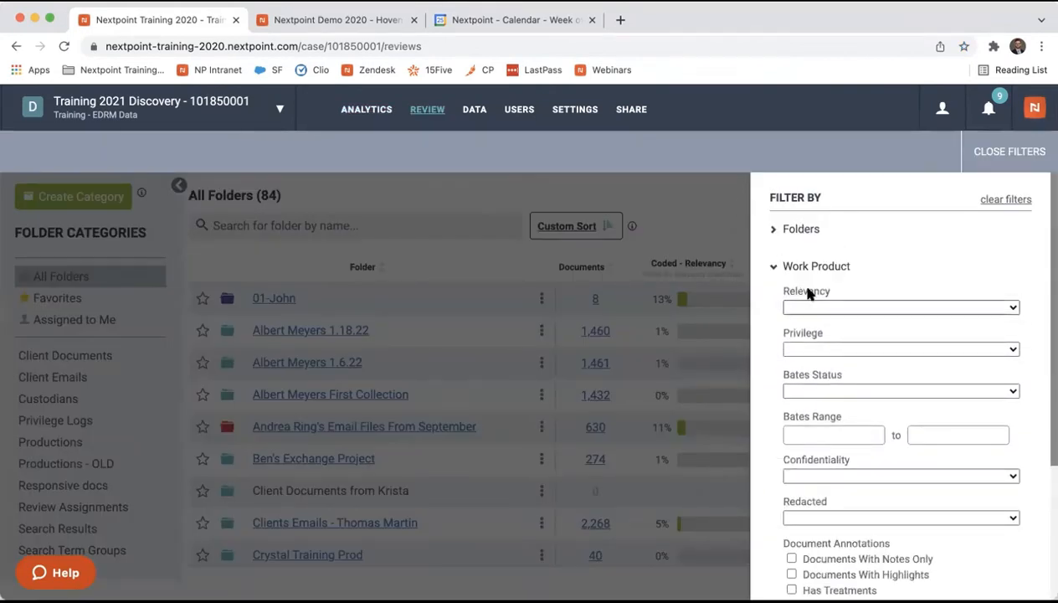
pyautogui.click(842, 309)
pyautogui.click(843, 325)
pyautogui.click(858, 501)
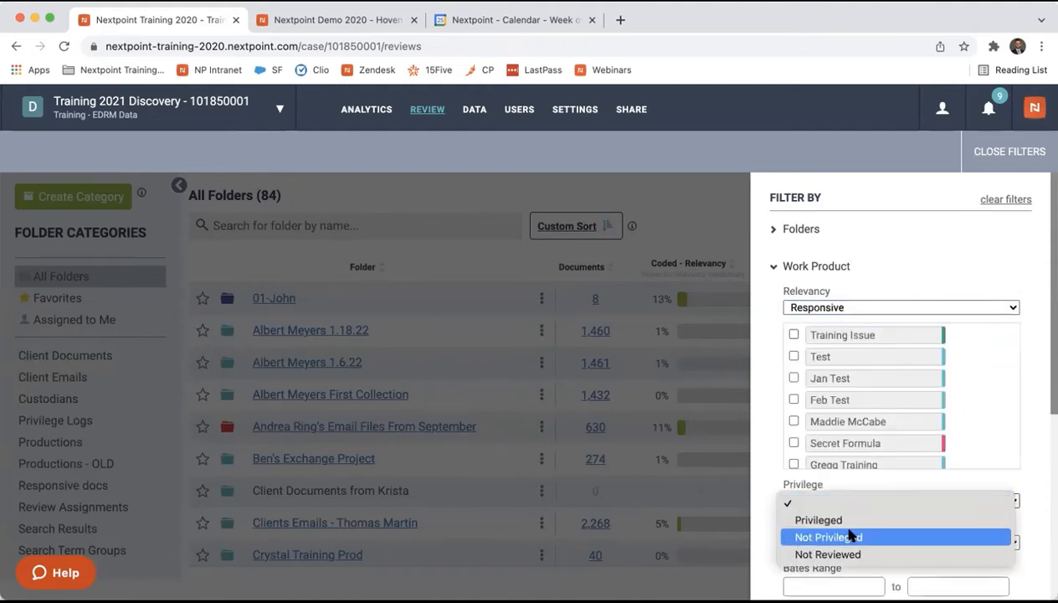
pyautogui.click(789, 535)
pyautogui.scroll(-10, 850, 534)
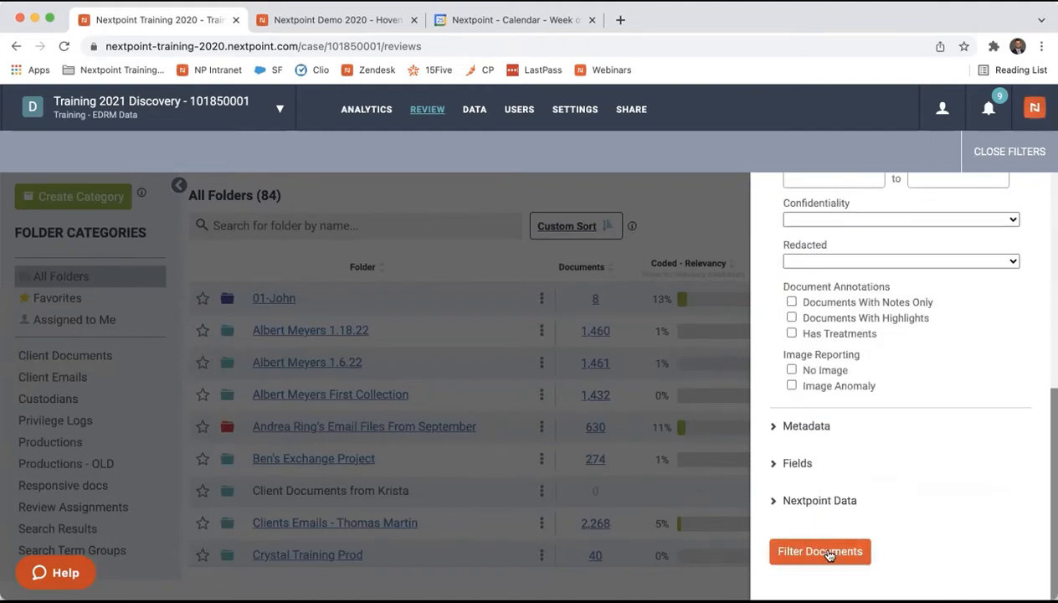
pyautogui.click(830, 554)
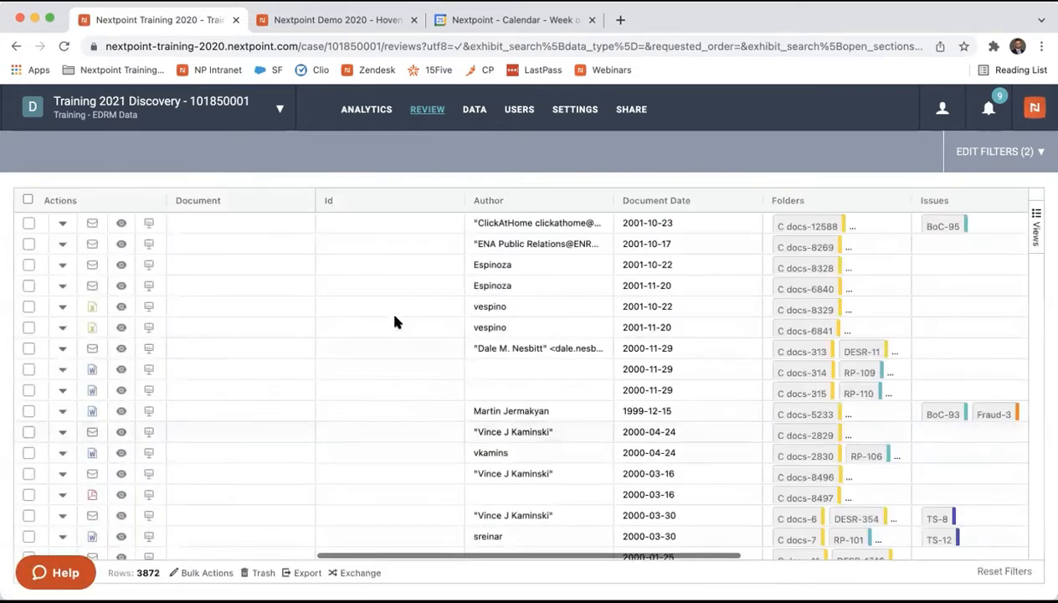
# Step: Start an exchange for all filtered documents and opt out of reviewing the loadfile
pyautogui.click(28, 199)
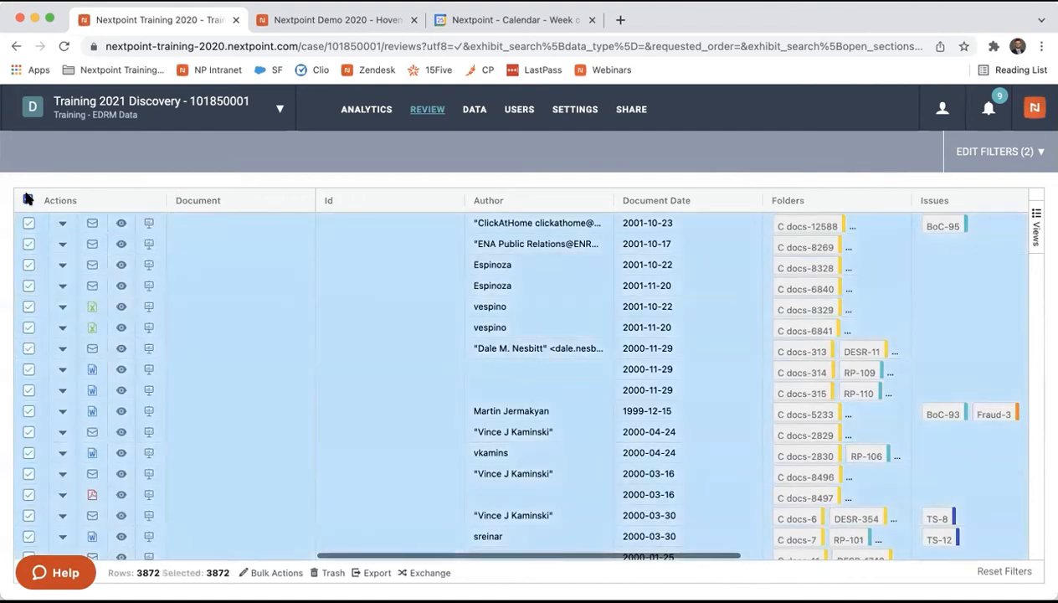
pyautogui.click(420, 571)
pyautogui.scroll(-1, 415, 462)
pyautogui.scroll(-1, 415, 462)
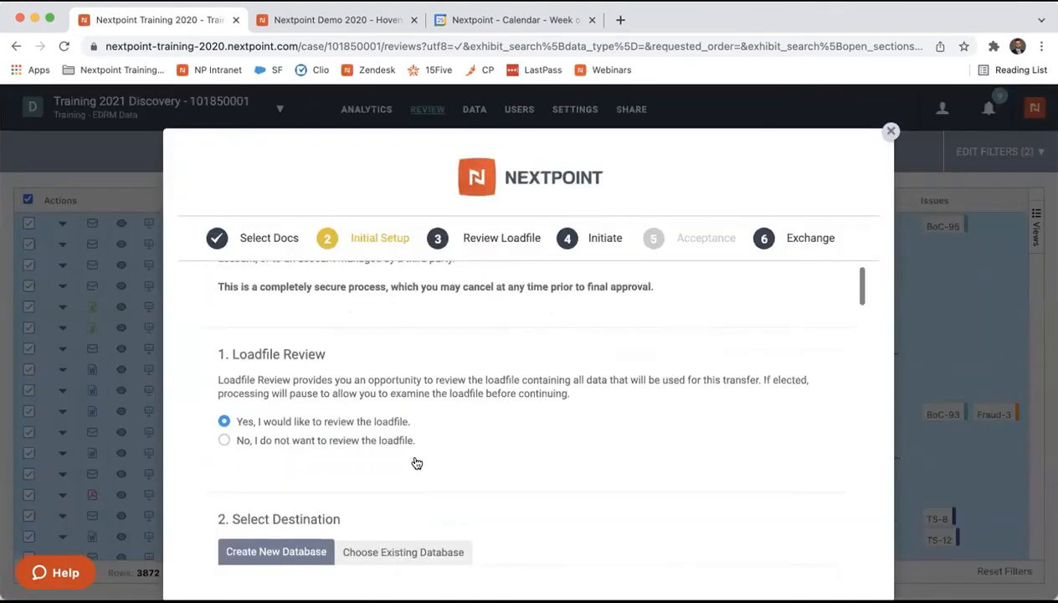
pyautogui.click(224, 441)
pyautogui.scroll(-3, 330, 454)
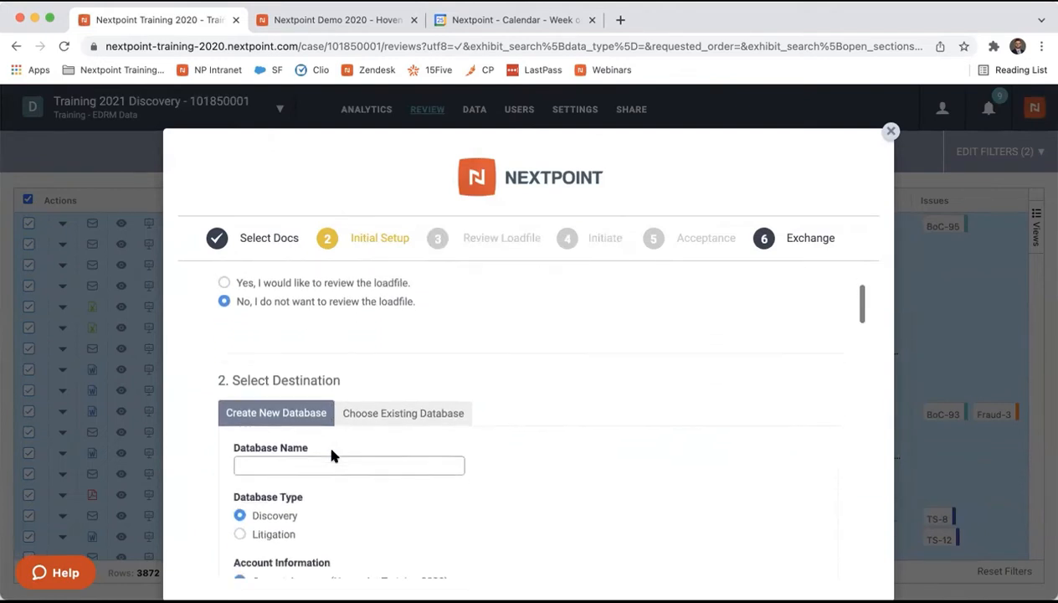
pyautogui.scroll(-1, 331, 453)
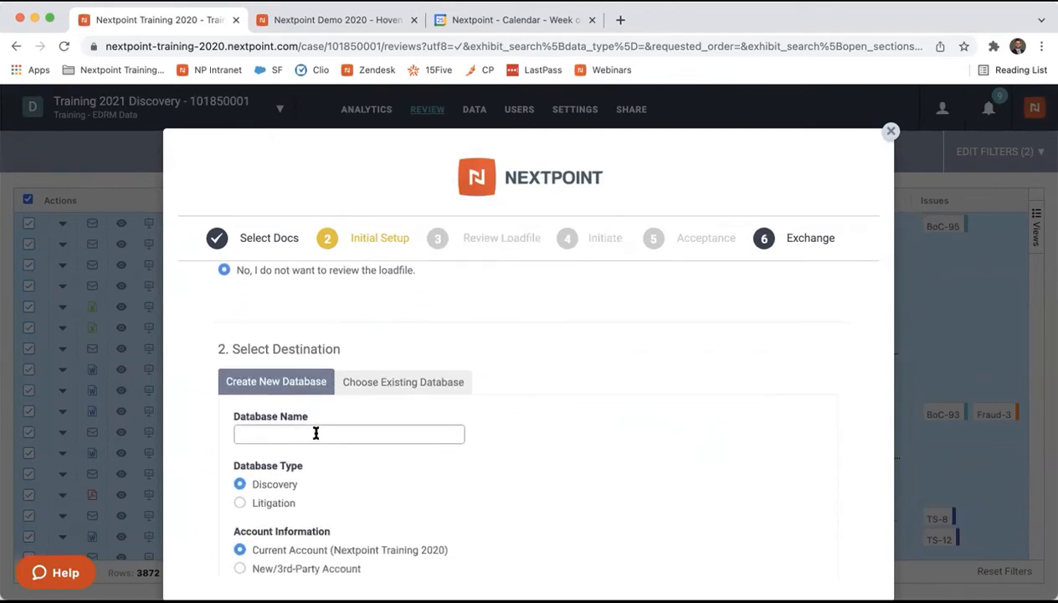
pyautogui.click(242, 502)
pyautogui.click(271, 433)
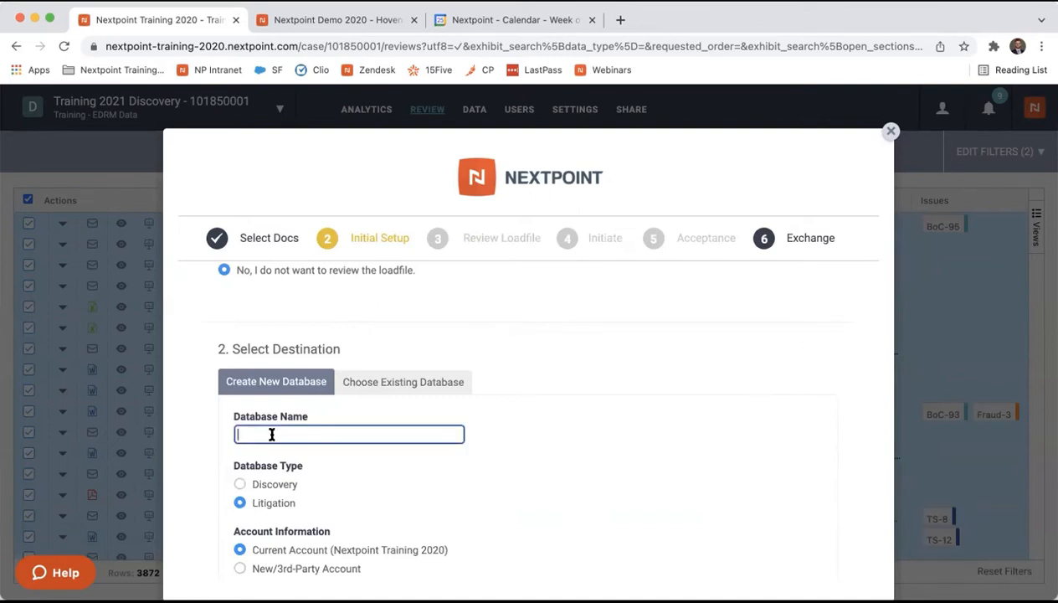
# Step: Choose an existing database as the destination and copy the exchange PIN from the Nextpoint Demo 2020 litigation database's Export/Exchange settings
pyautogui.click(358, 386)
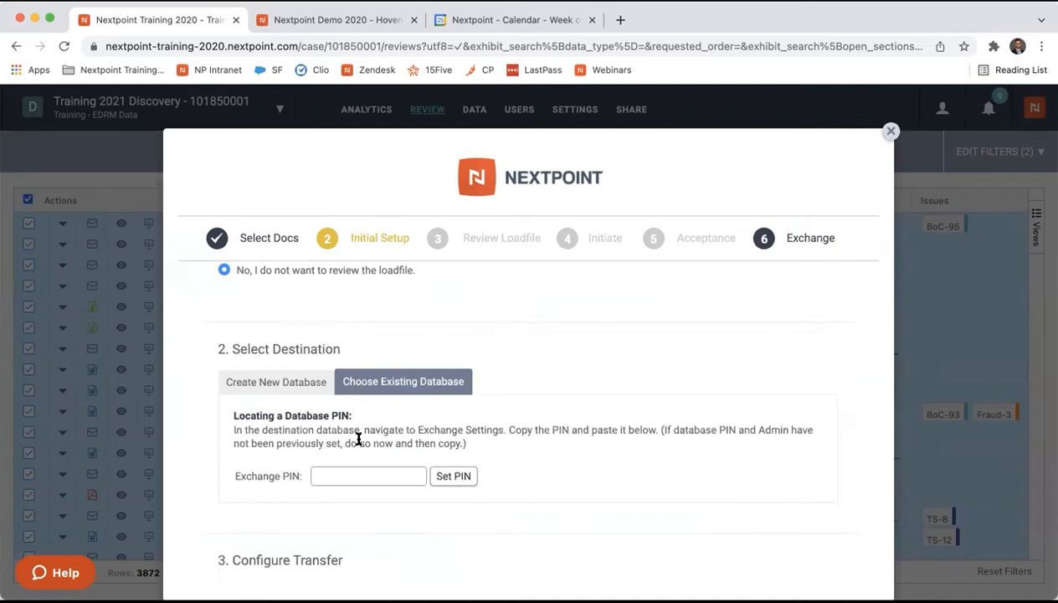
pyautogui.click(356, 477)
pyautogui.click(352, 24)
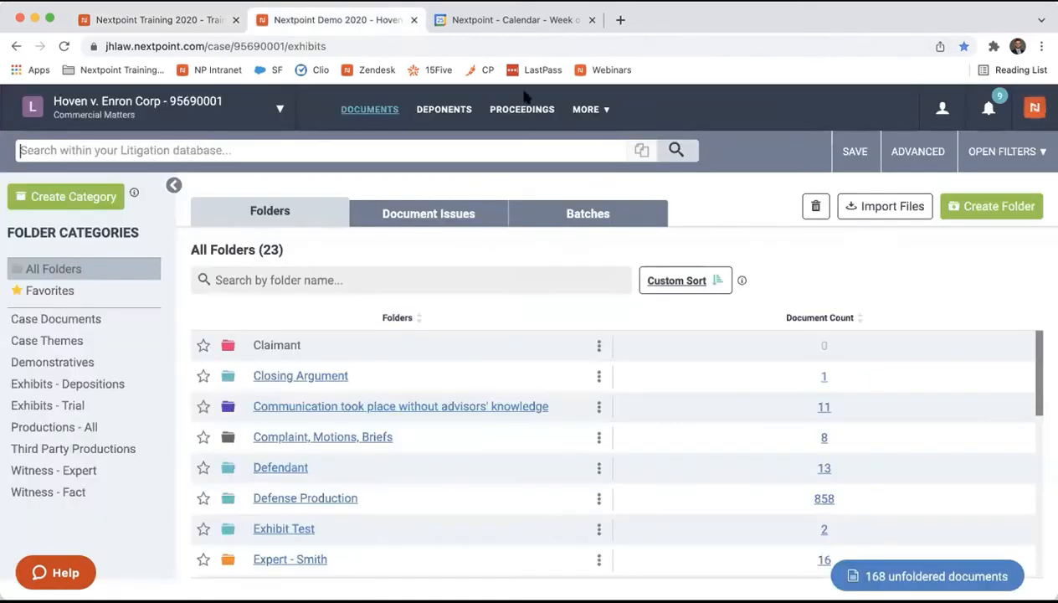
pyautogui.moveTo(578, 111)
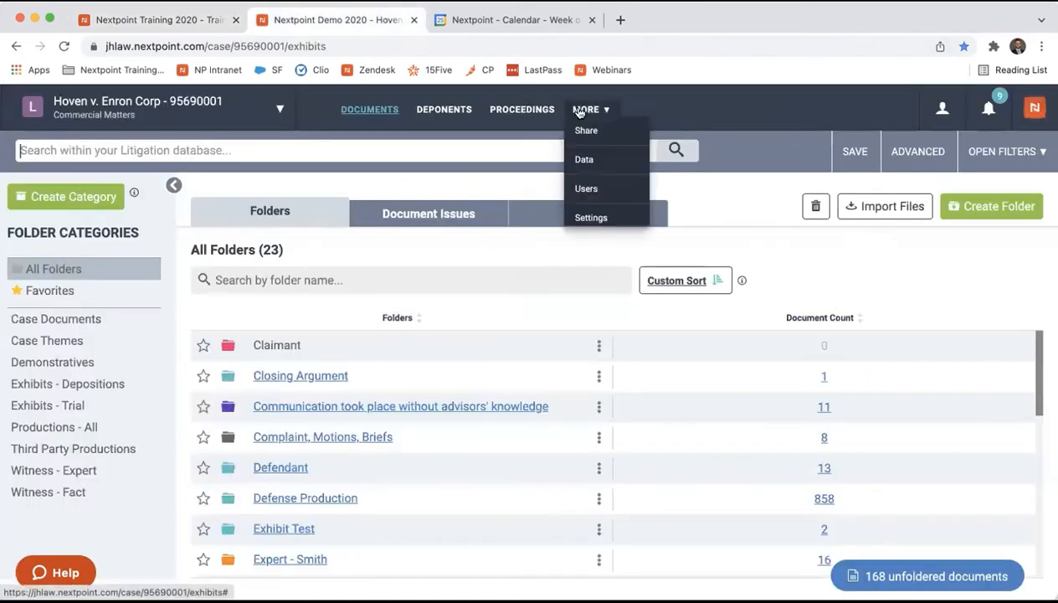
pyautogui.click(600, 216)
pyautogui.click(498, 148)
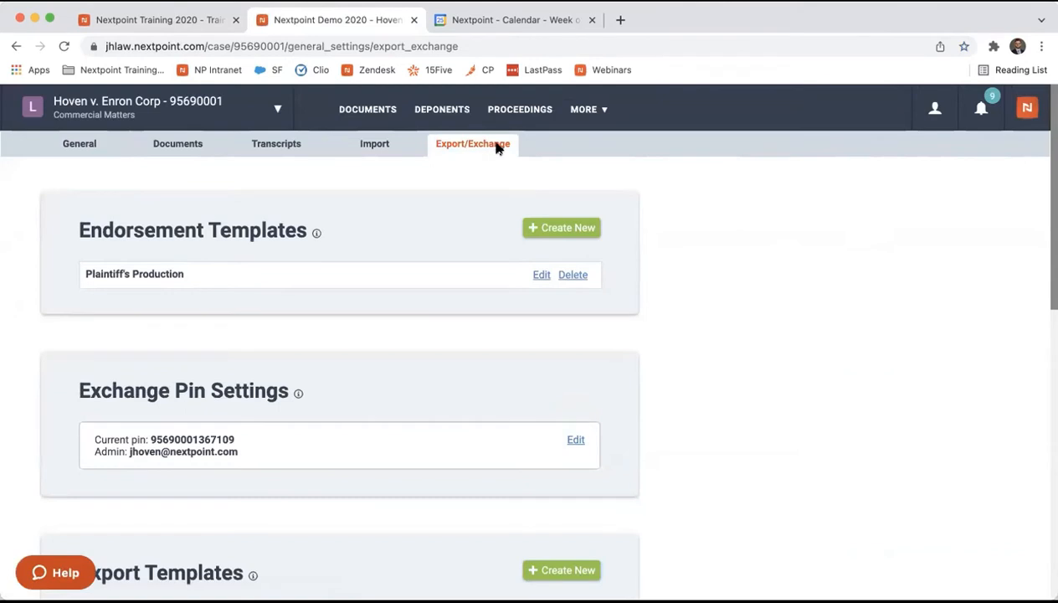
pyautogui.doubleClick(189, 440)
pyautogui.press('super+c')
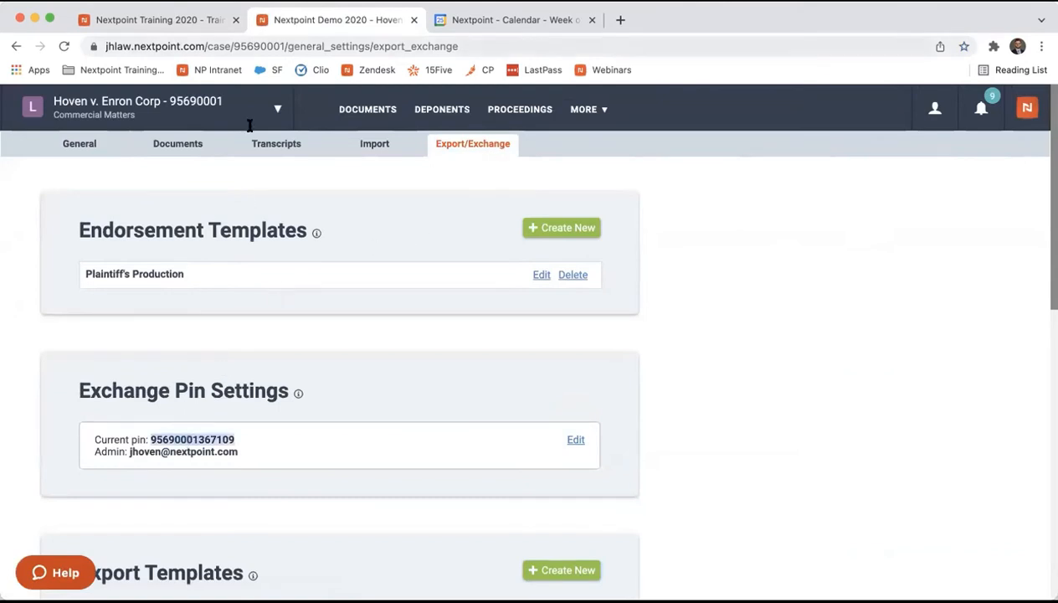
# Step: Paste the copied exchange PIN into the exchange's destination in the training discovery database and set it
pyautogui.click(201, 19)
pyautogui.click(341, 479)
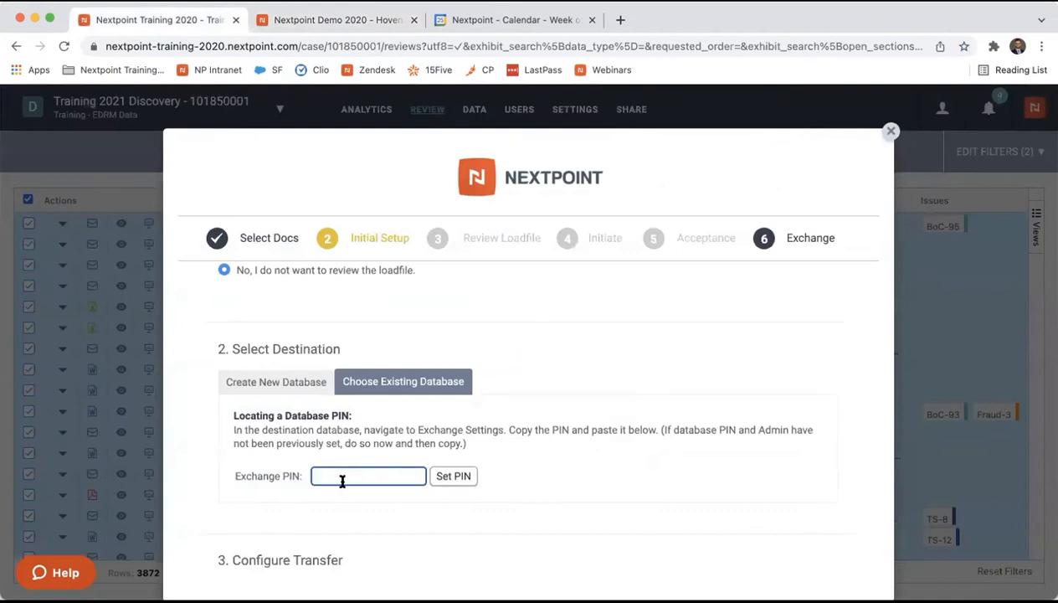
pyautogui.press('super+v')
pyautogui.click(452, 478)
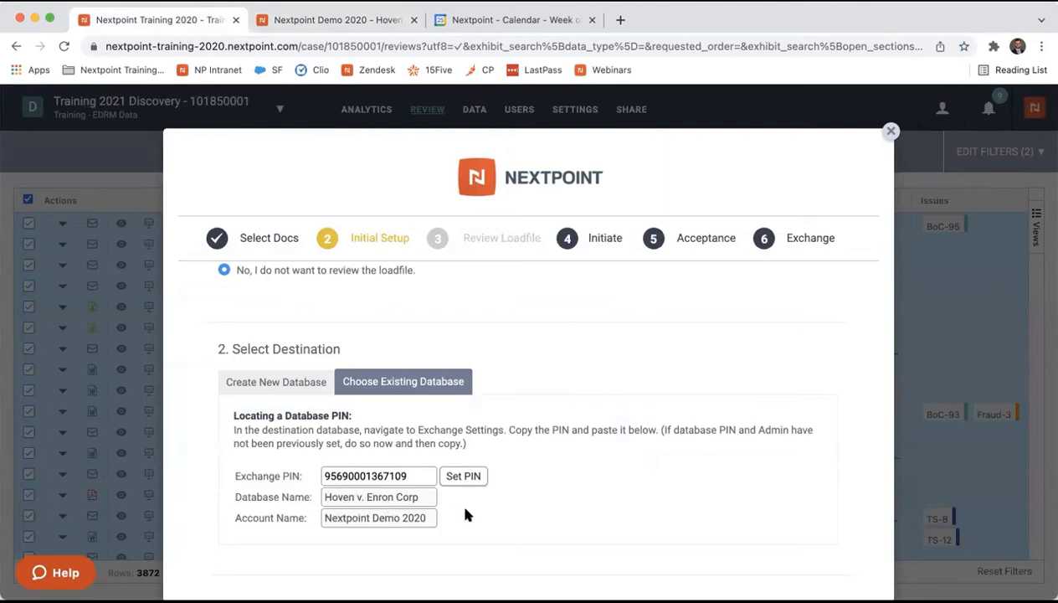
# Step: Include natives, document issues, confidentiality codes, custodians, document tags and all additional metadata fields in the transfer
pyautogui.scroll(-10, 466, 515)
pyautogui.scroll(-2, 466, 515)
pyautogui.click(224, 328)
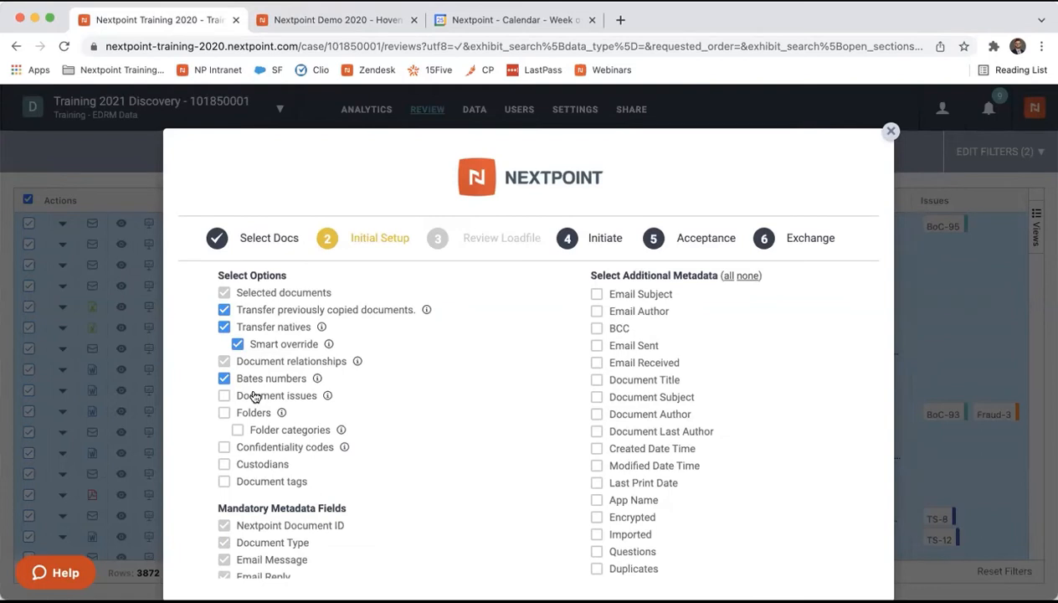
pyautogui.click(223, 398)
pyautogui.click(224, 448)
pyautogui.click(223, 464)
pyautogui.click(223, 482)
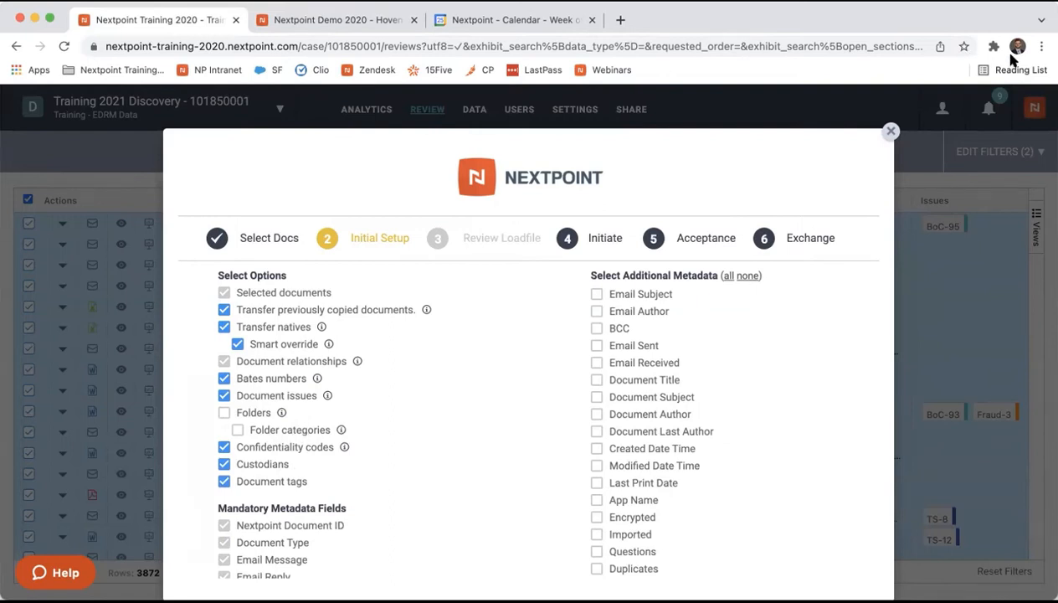
pyautogui.click(727, 277)
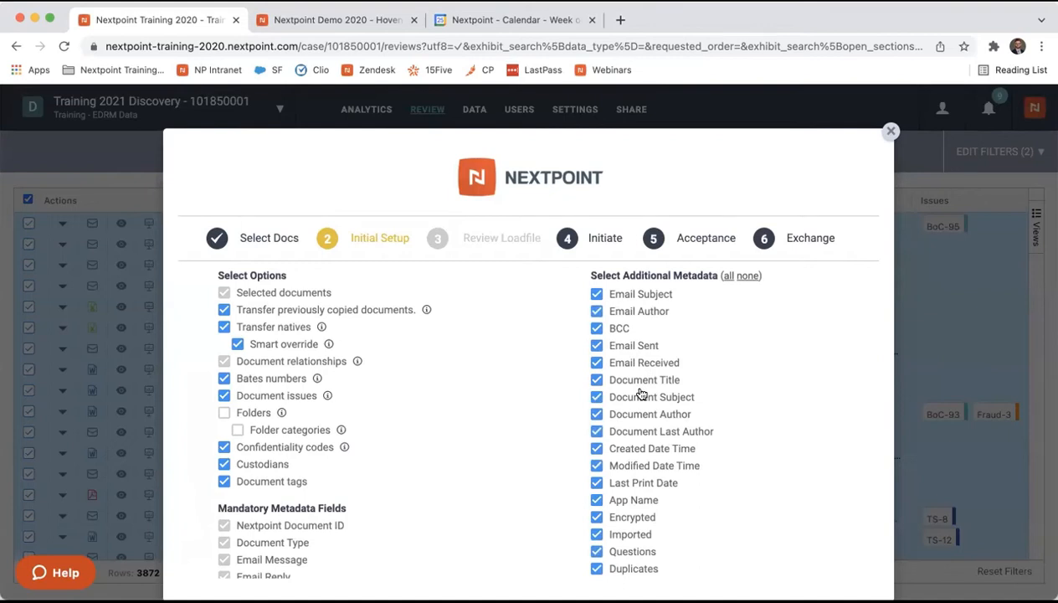
pyautogui.scroll(-20, 641, 394)
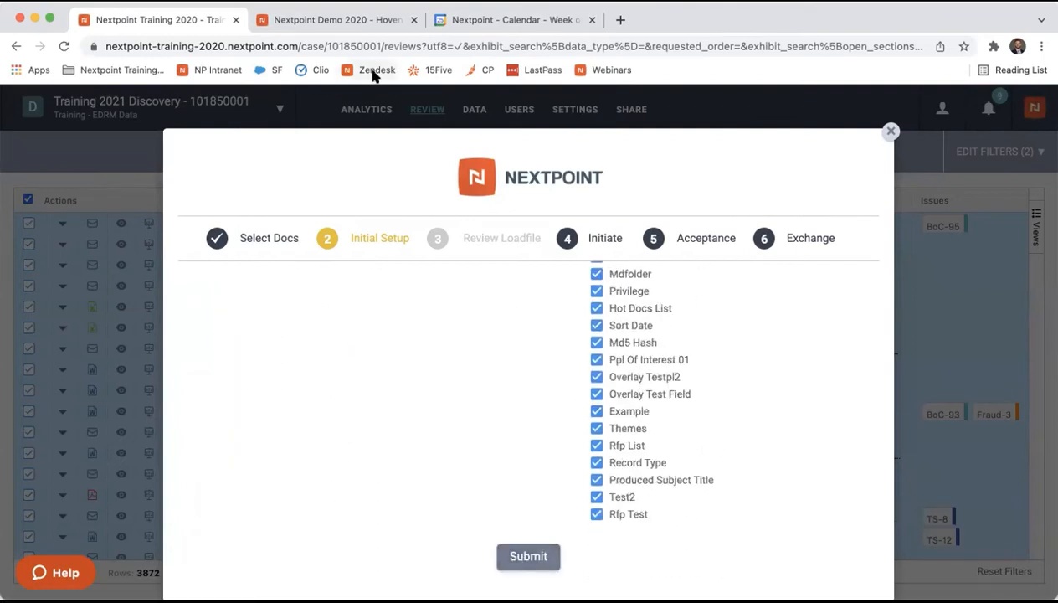
# Step: Close the training discovery database without submitting the exchange and open the documents area of the demo litigation database
pyautogui.click(343, 20)
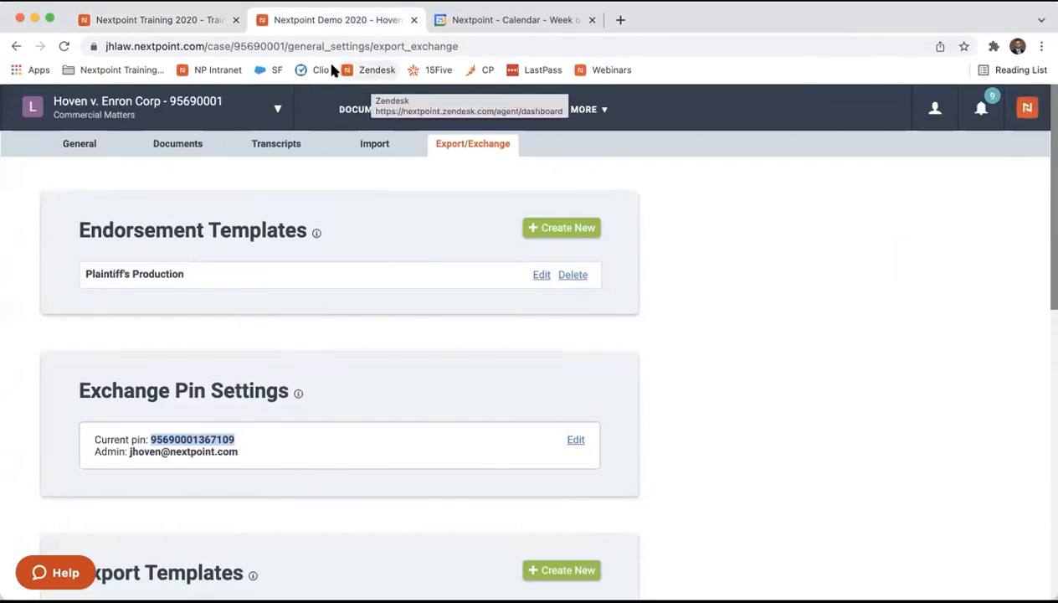
pyautogui.click(191, 25)
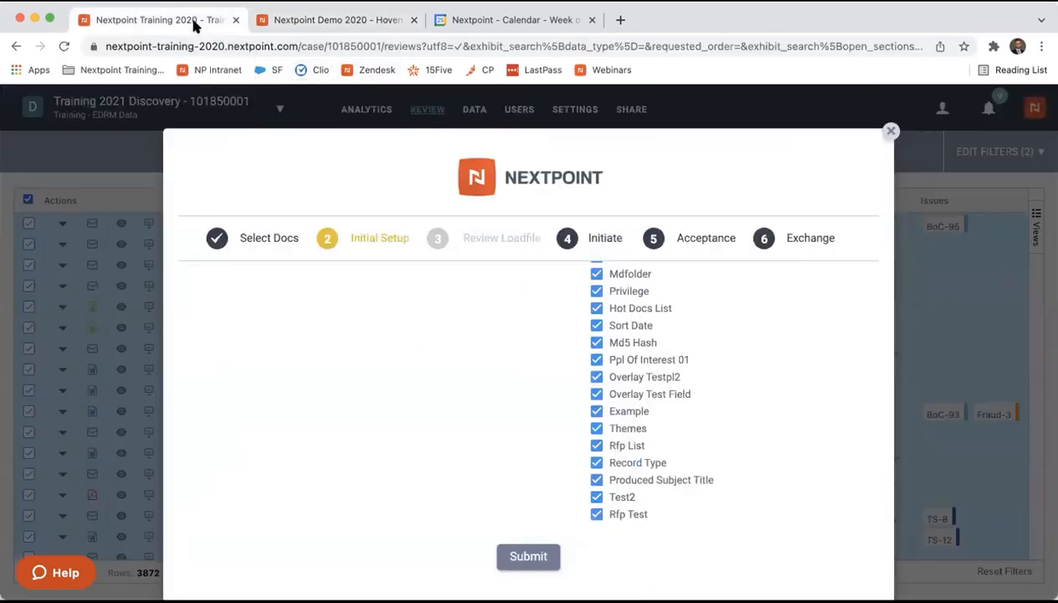
pyautogui.click(235, 20)
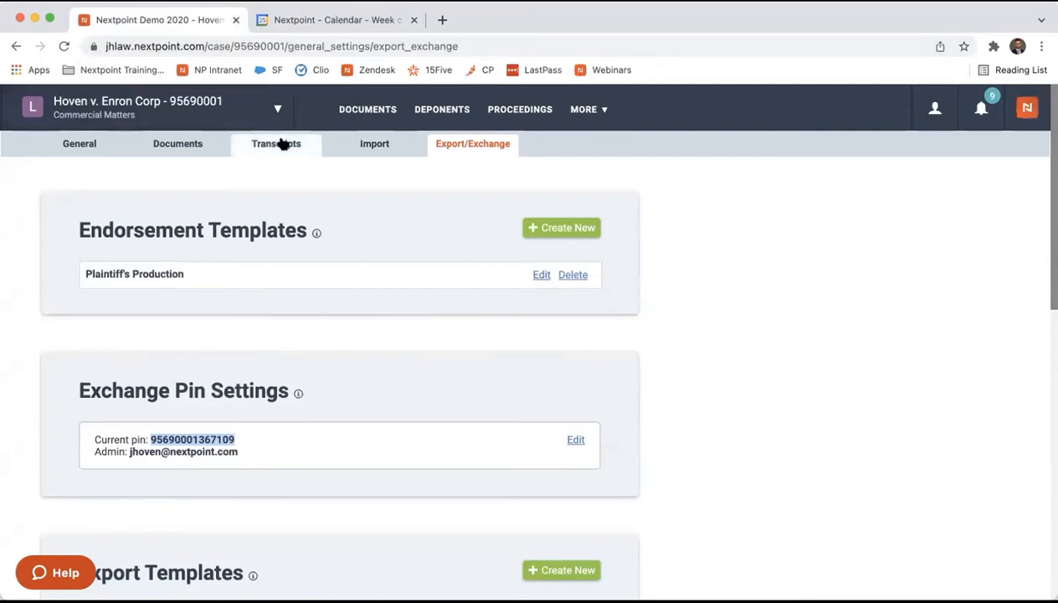
pyautogui.click(378, 112)
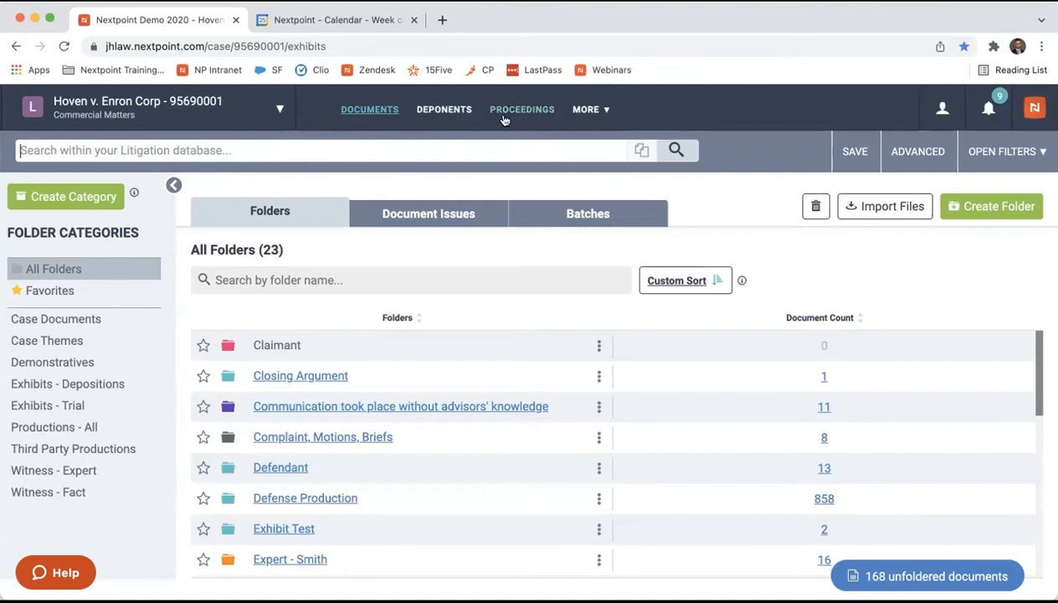
pyautogui.click(587, 108)
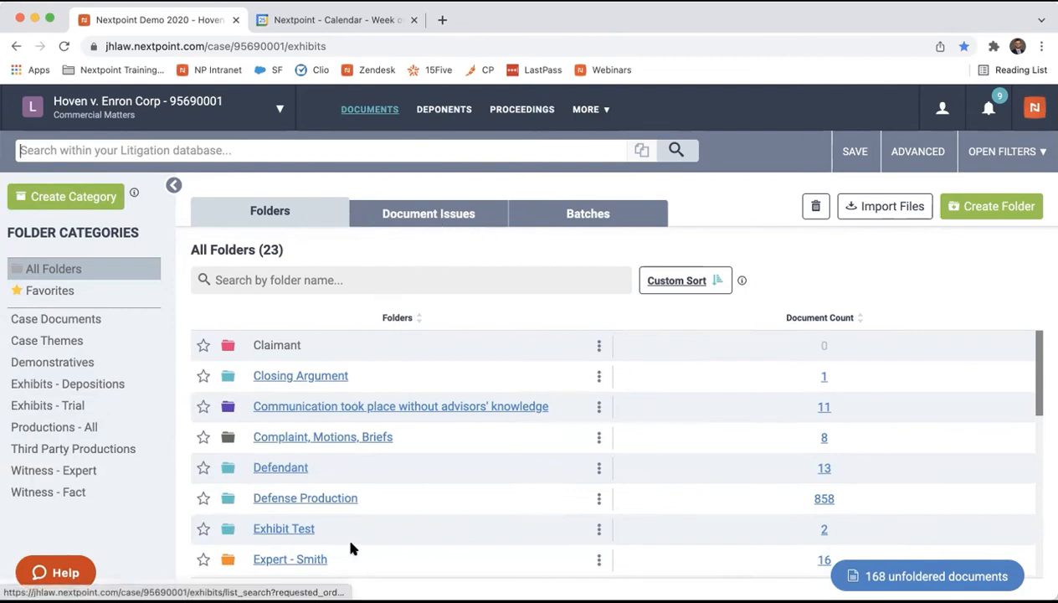
# Step: Examine the litigation database's document issues and open its list of batches
pyautogui.click(403, 220)
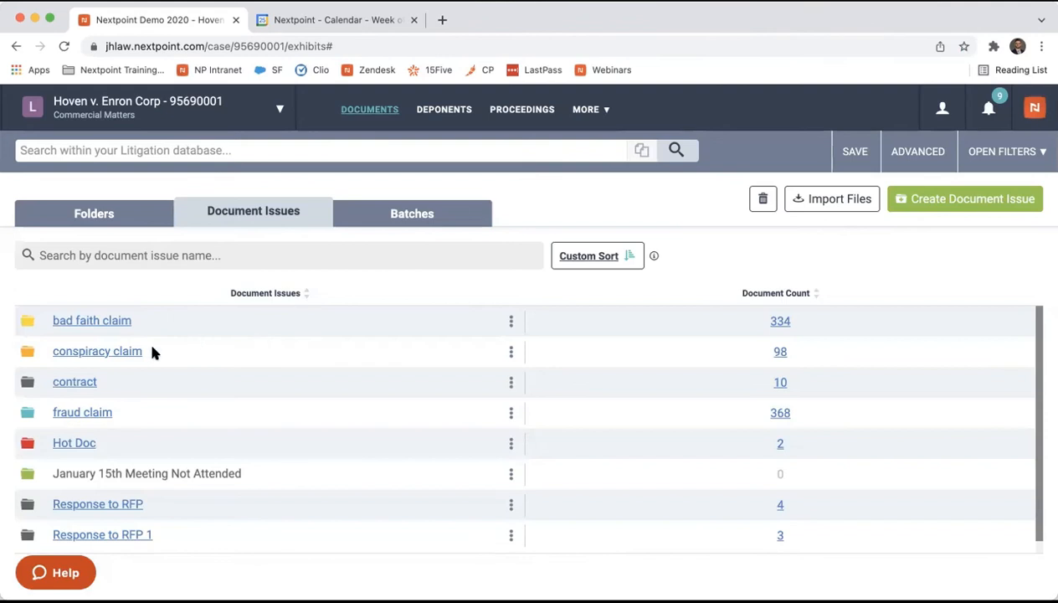
pyautogui.scroll(-1, 141, 365)
pyautogui.scroll(1, 141, 365)
pyautogui.click(126, 211)
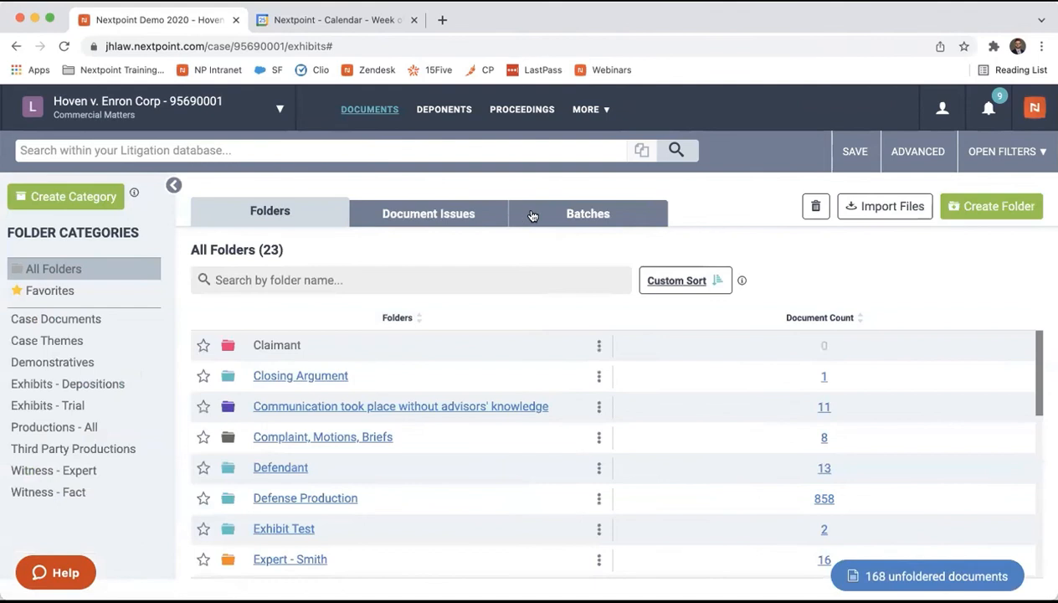
pyautogui.click(560, 214)
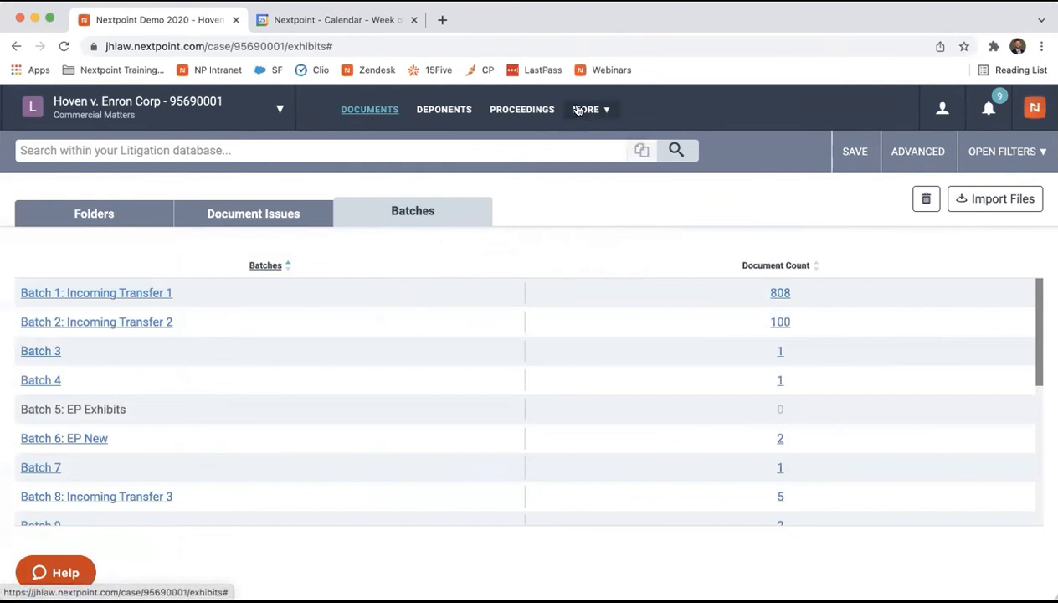
# Step: Open the list of imports in the litigation database's Data area
pyautogui.moveTo(579, 112)
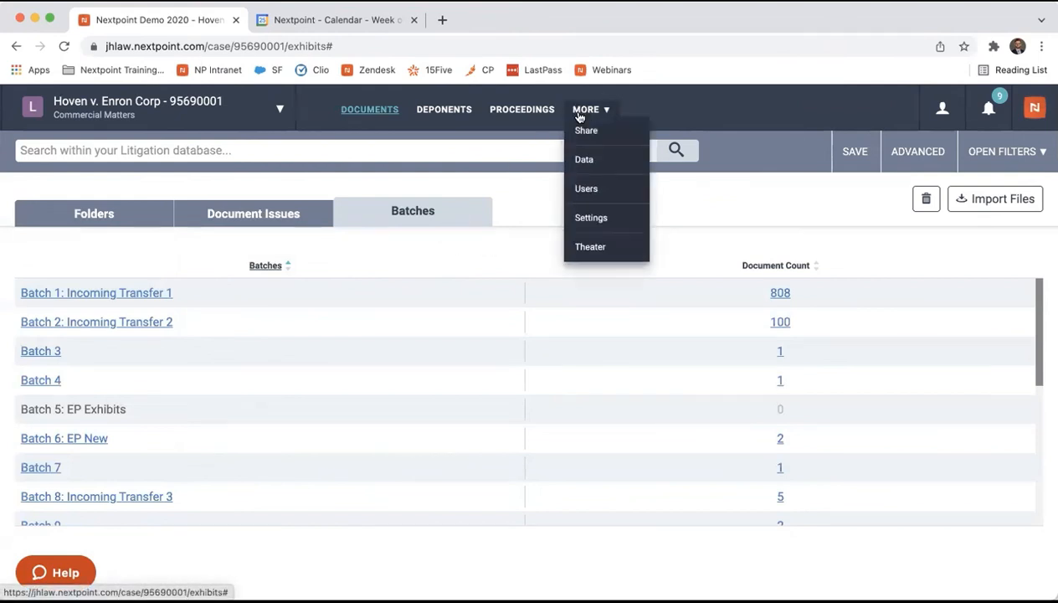
pyautogui.click(586, 161)
pyautogui.click(189, 145)
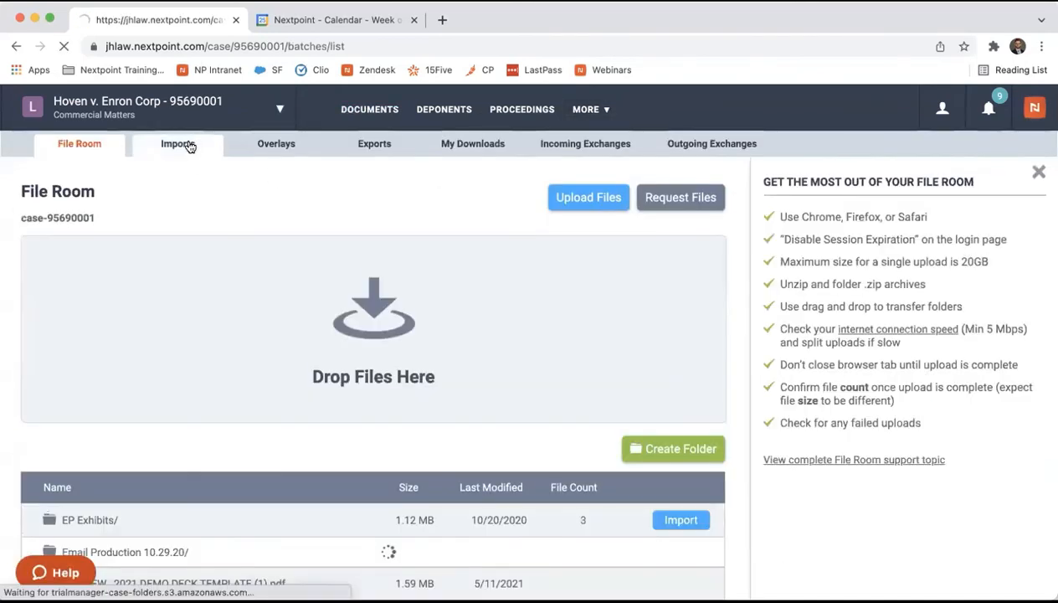
# Step: Return to the litigation database's documents and look through the full list of batches
pyautogui.click(381, 110)
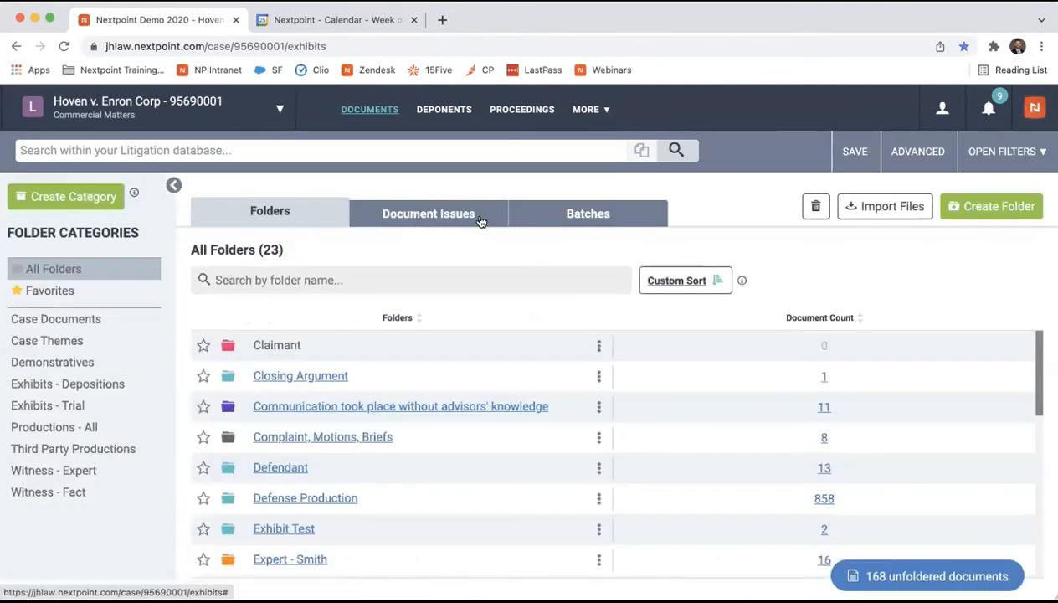
pyautogui.click(517, 216)
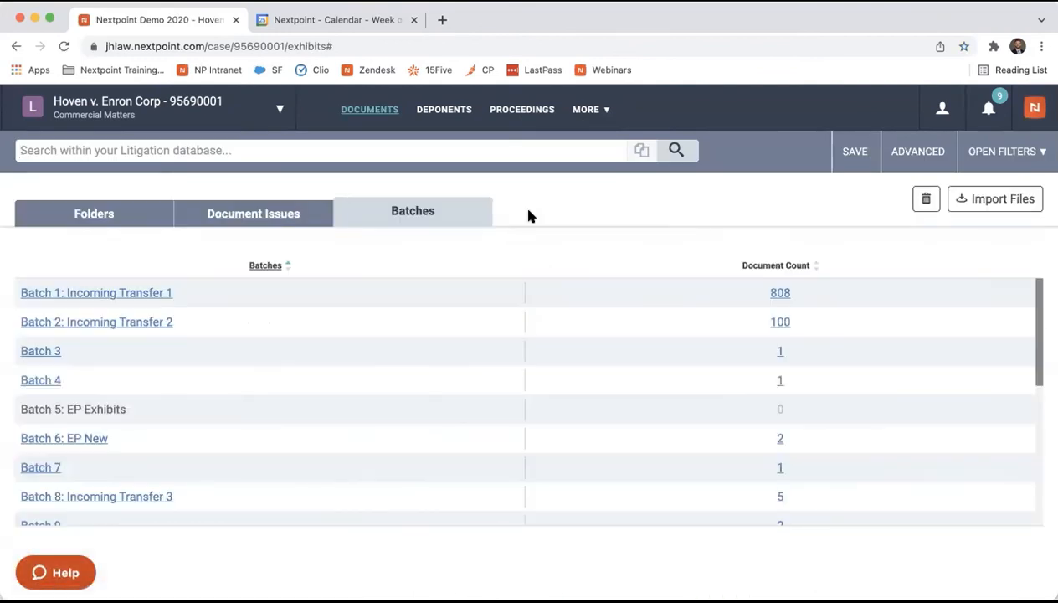
pyautogui.scroll(-5, 566, 428)
pyautogui.scroll(2, 566, 429)
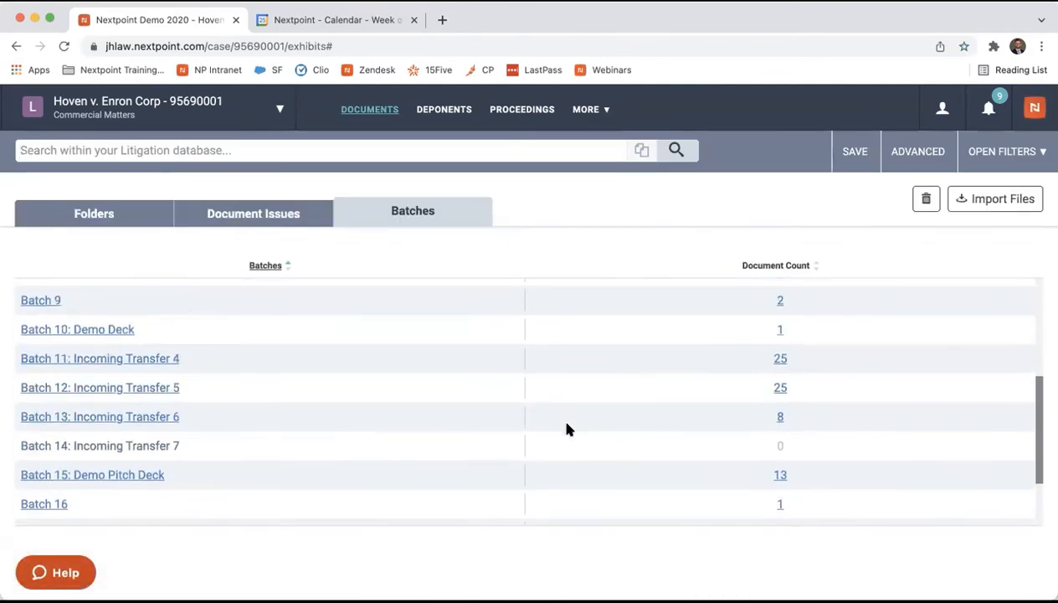
pyautogui.scroll(3, 566, 428)
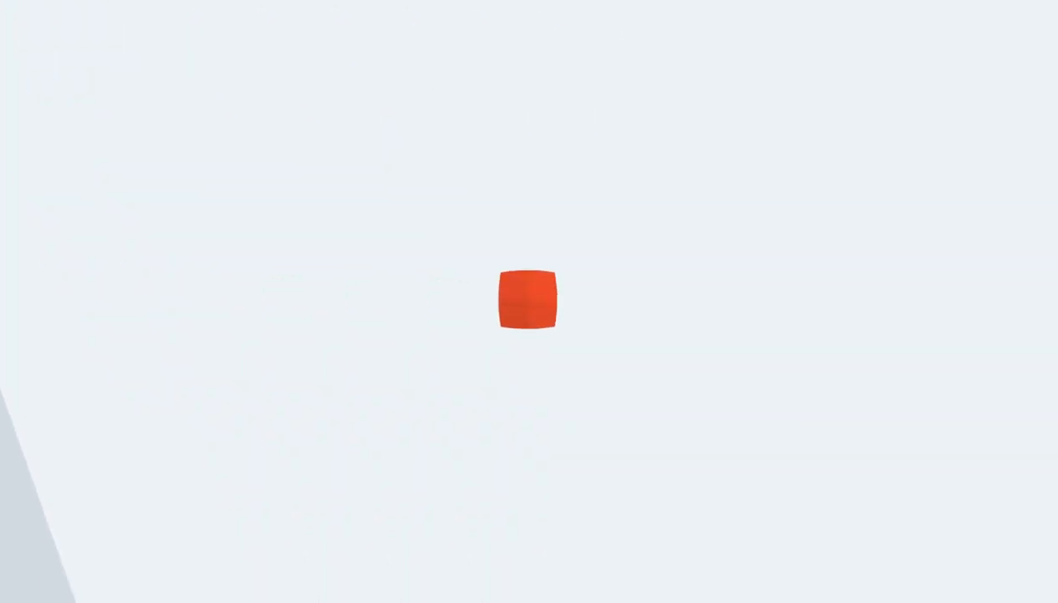